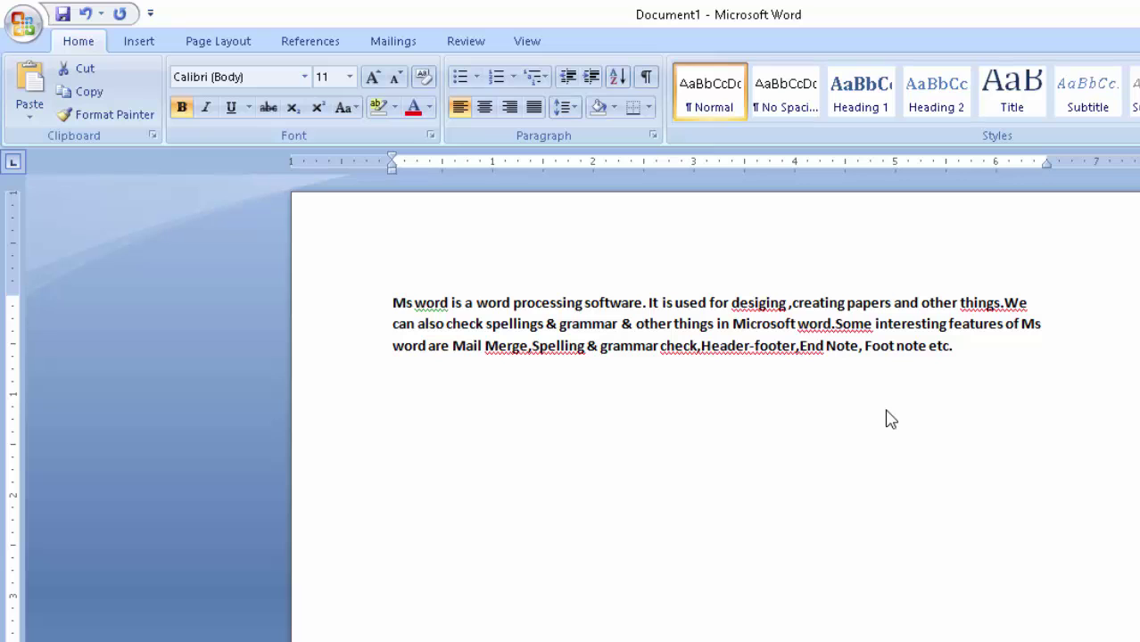
- Switch the ribbon to the References tab to reach the Footnotes tools
{"action": "triple_click", "coordinate": [961, 354]}
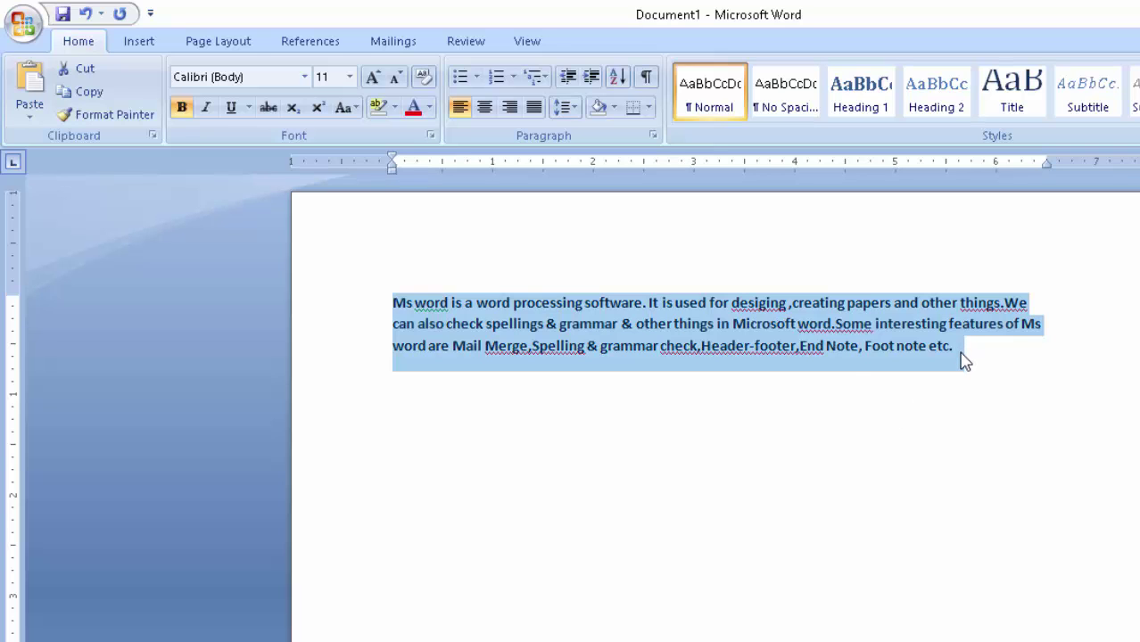
{"action": "left_click", "coordinate": [963, 356]}
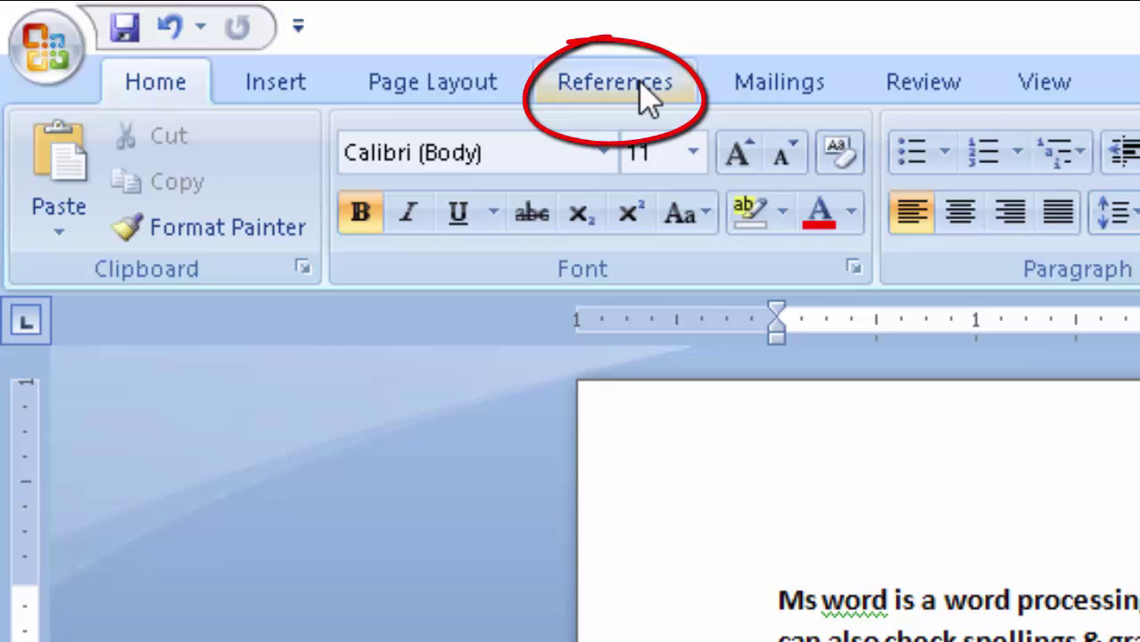
{"action": "left_click", "coordinate": [647, 98]}
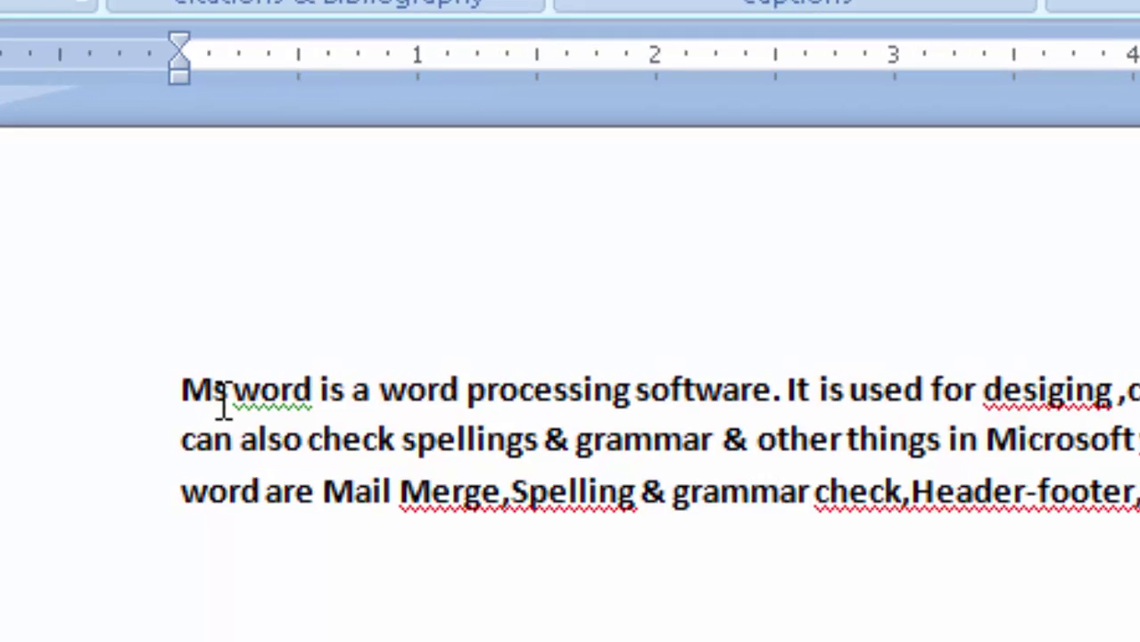
- Select the word 'Ms' at the start of the paragraph
{"action": "left_click", "coordinate": [219, 395]}
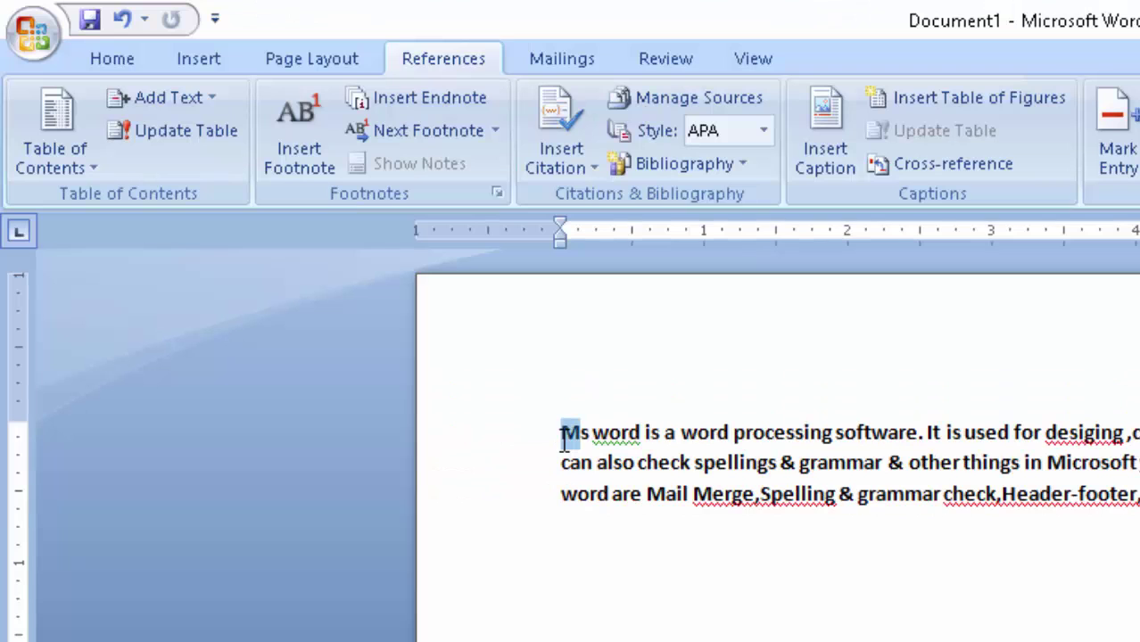
{"action": "left_click_drag", "start_coordinate": [561, 433], "coordinate": [584, 437]}
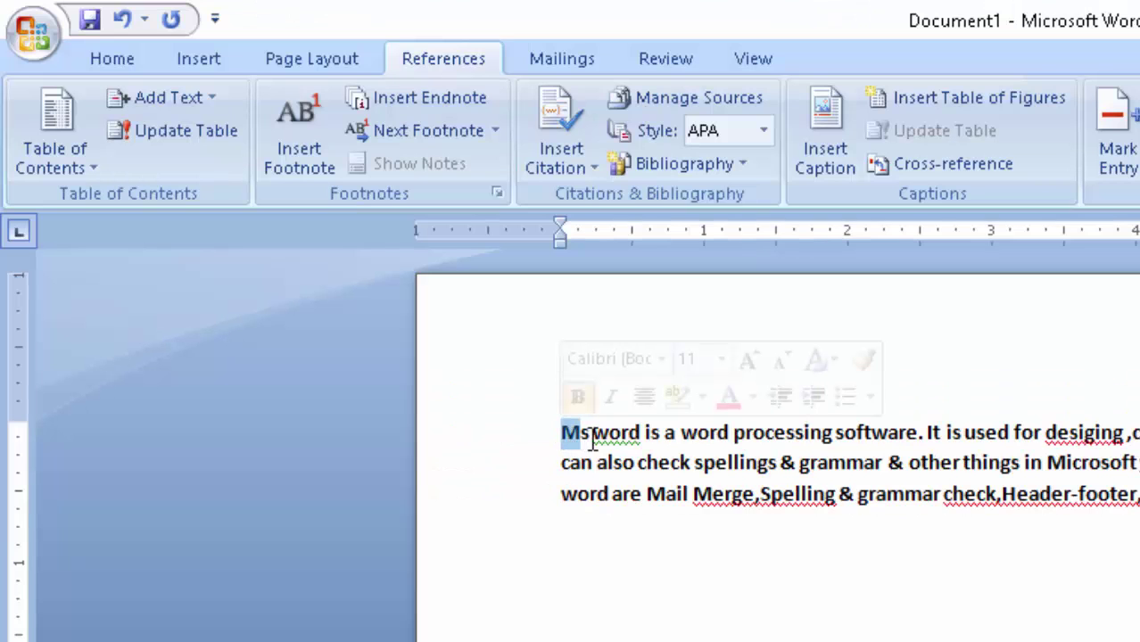
{"action": "left_click", "coordinate": [592, 435]}
{"action": "left_click_drag", "start_coordinate": [589, 433], "coordinate": [562, 434]}
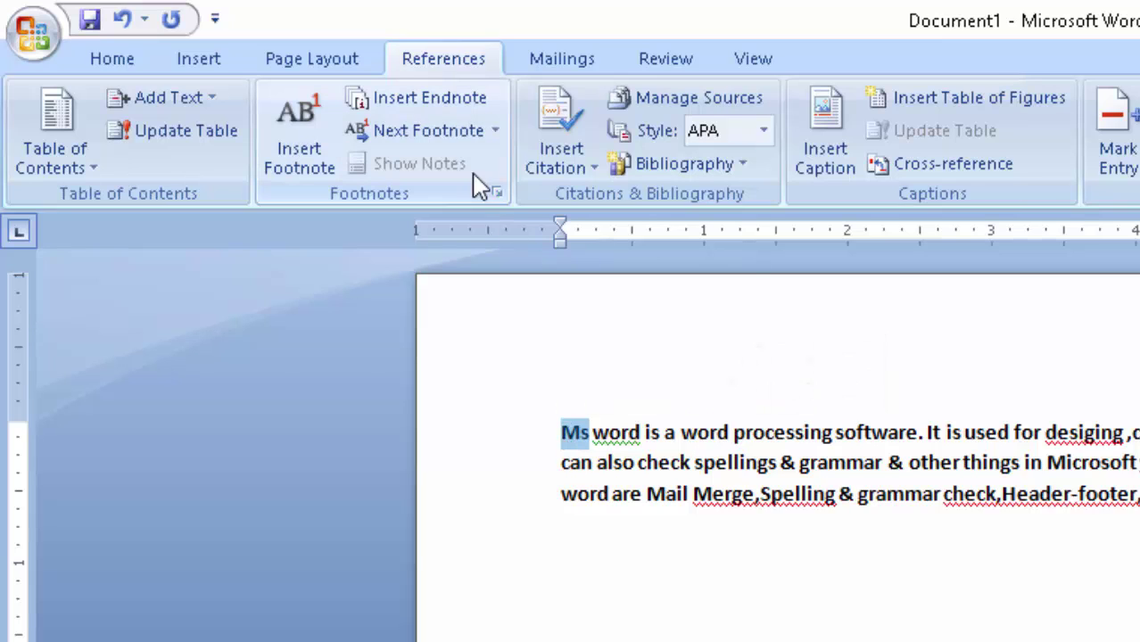
- Insert footnote 1 after the opening 'Ms' and enter 'Microsoft' as its note text
{"action": "left_click", "coordinate": [304, 130]}
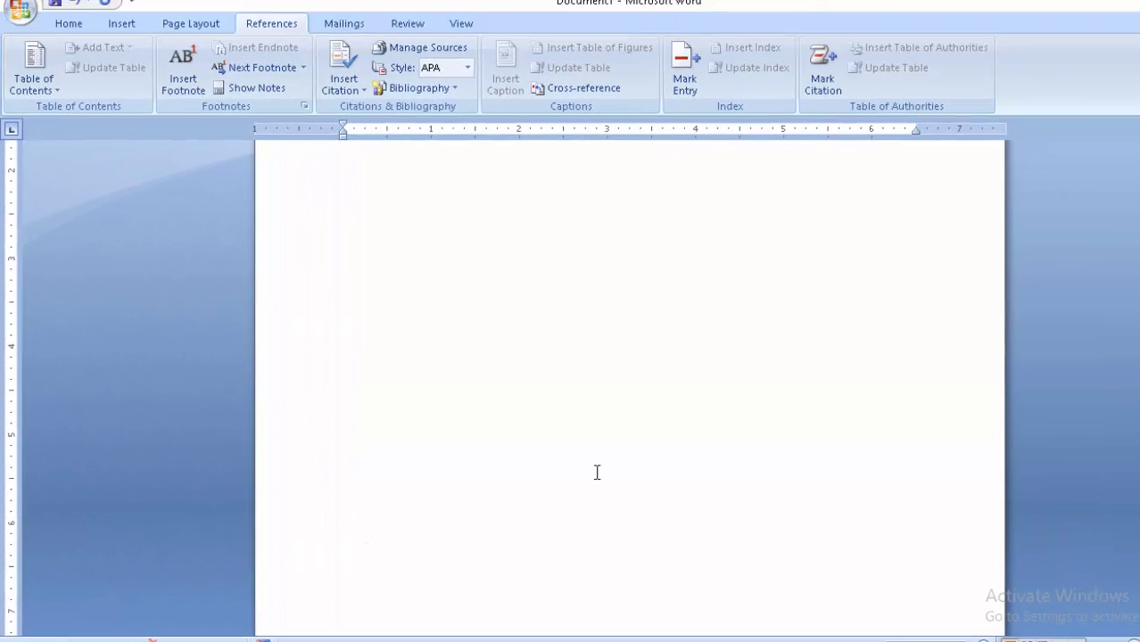
{"action": "scroll", "coordinate": [597, 472], "scroll_direction": "up", "scroll_amount": 4}
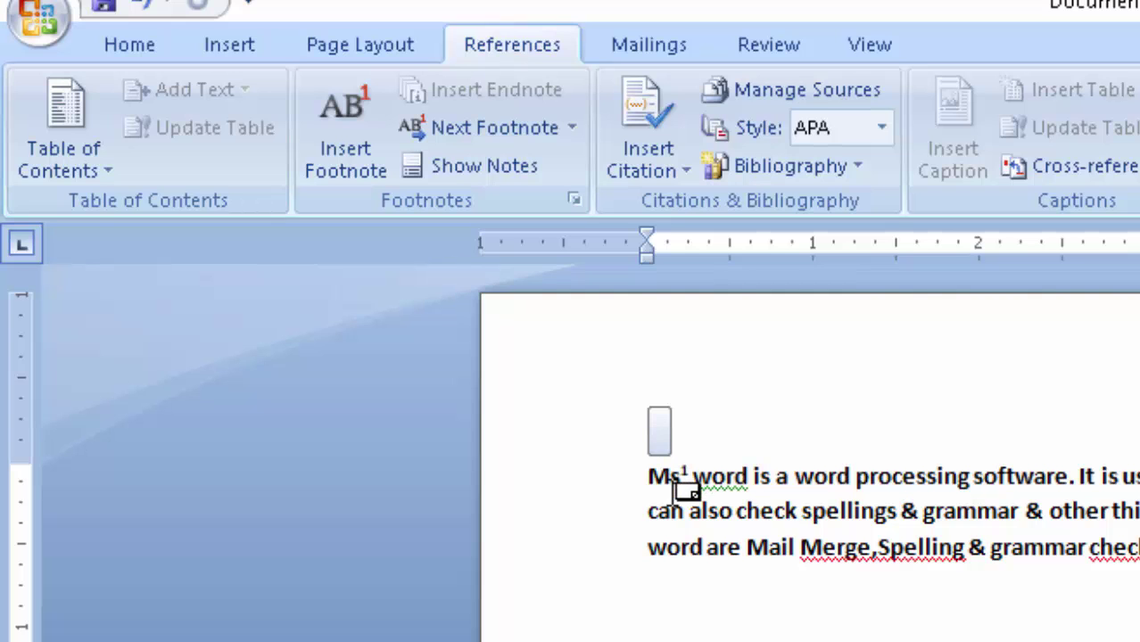
{"action": "scroll", "coordinate": [678, 499], "scroll_direction": "down", "scroll_amount": 5}
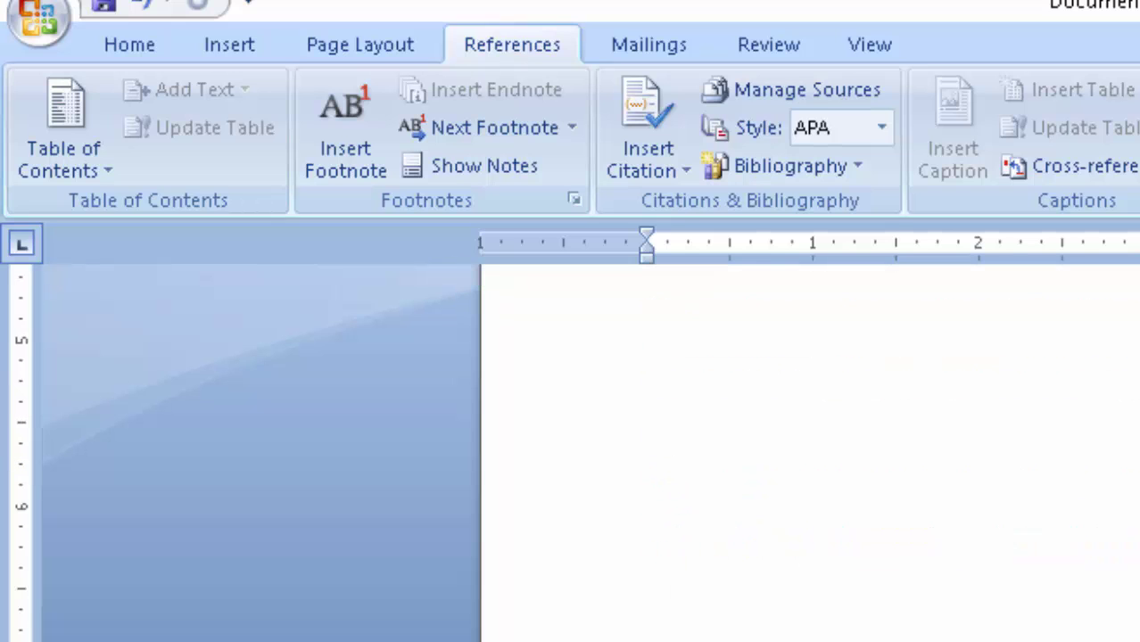
{"action": "type", "text": "Mi"}
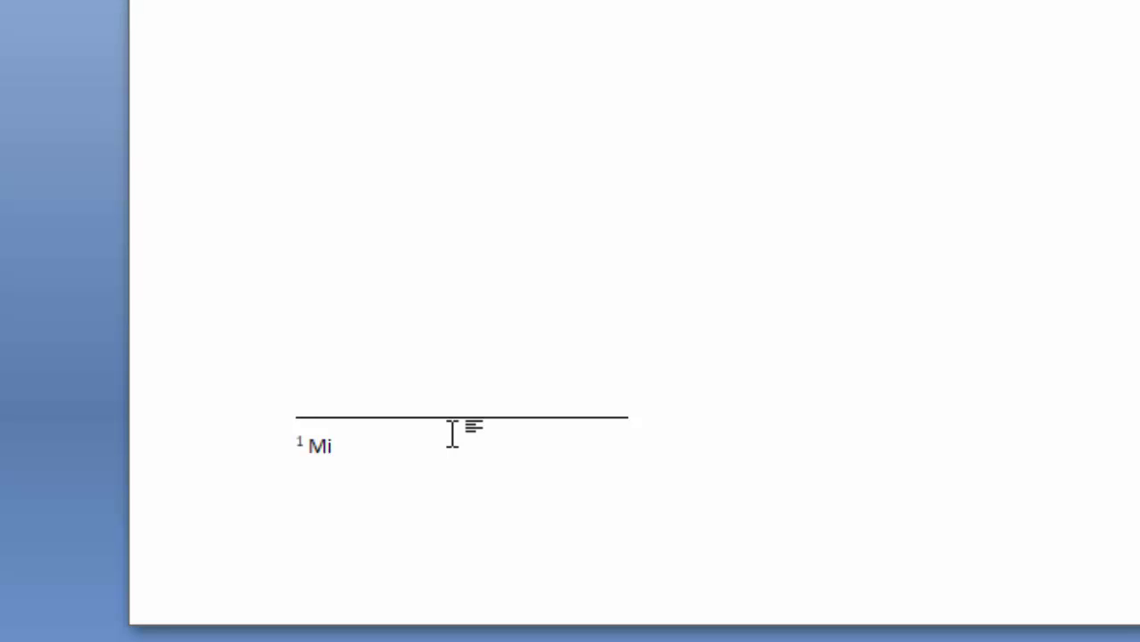
{"action": "type", "text": "cr"}
{"action": "type", "text": "o"}
{"action": "type", "text": "s"}
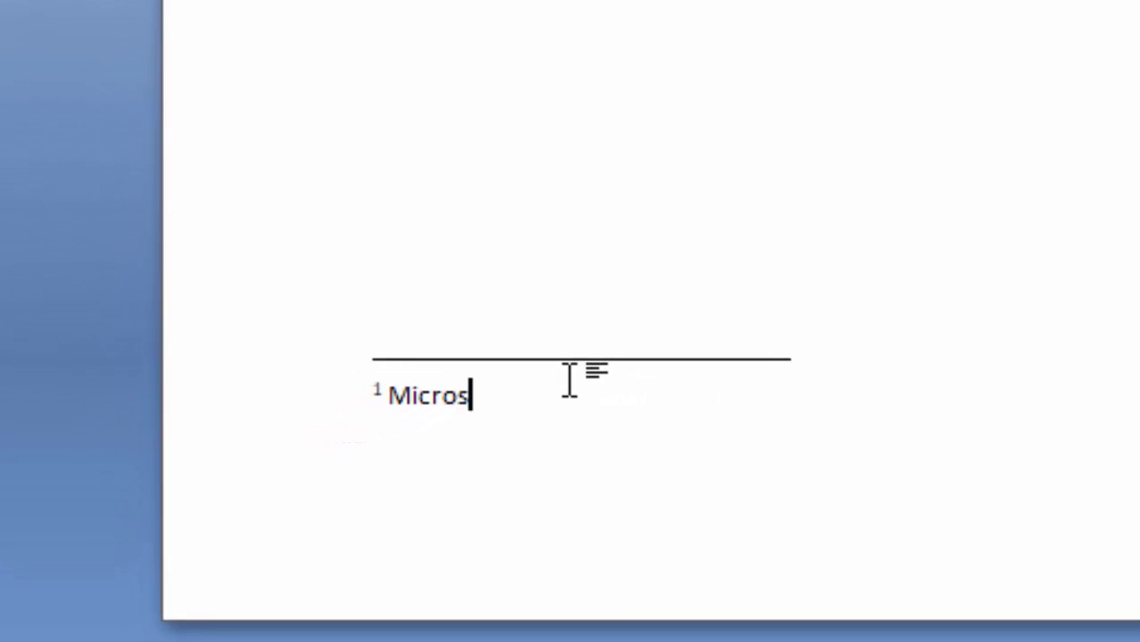
{"action": "type", "text": "oft"}
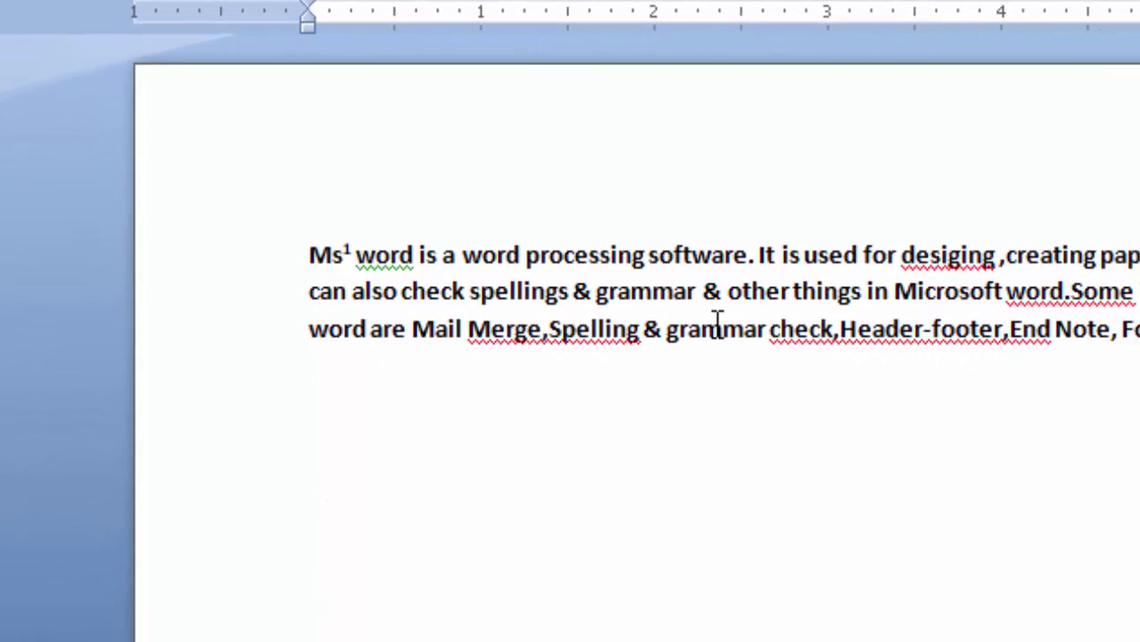
- Replace 'It' at the start of the second sentence with 'Ms word'
{"action": "left_click", "coordinate": [776, 256]}
{"action": "key", "text": "BackSpace"}
{"action": "key", "text": "BackSpace"}
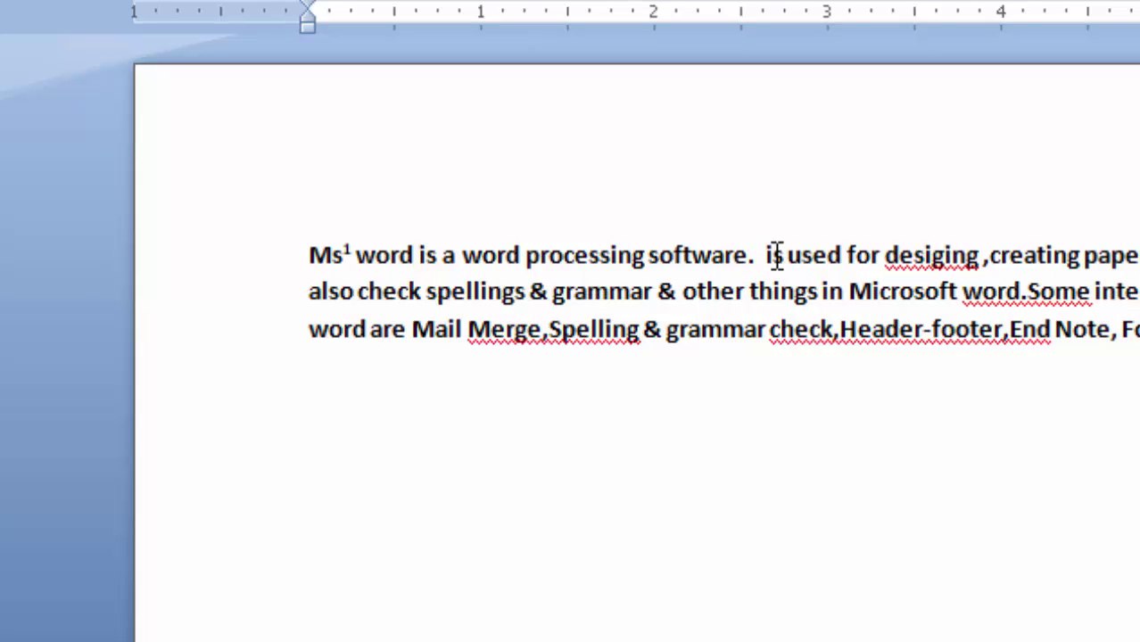
{"action": "type", "text": "M"}
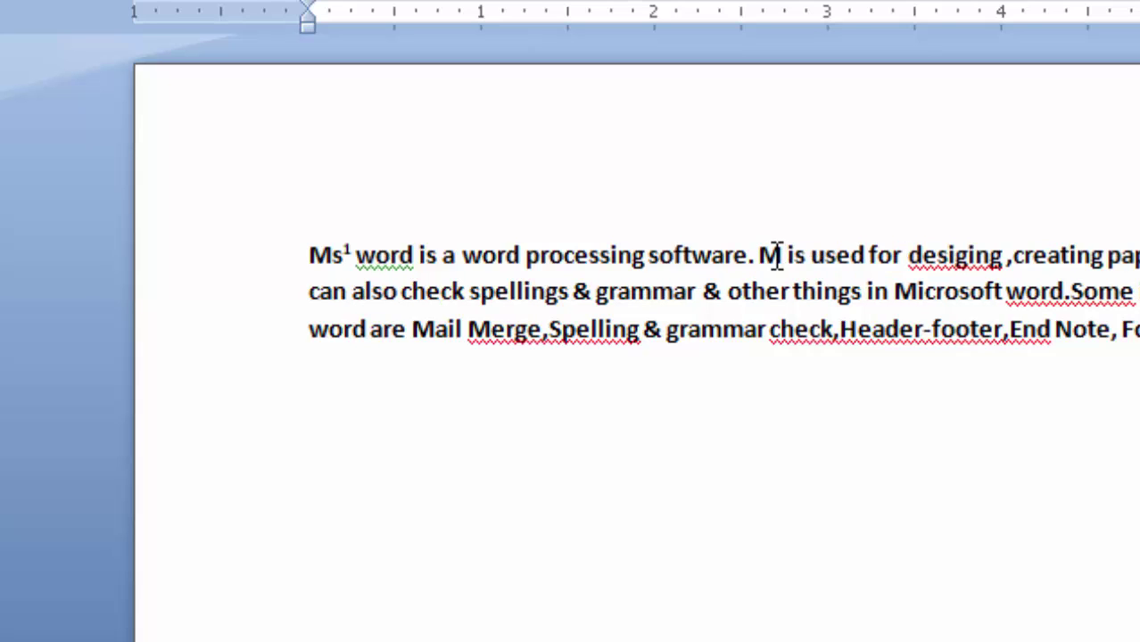
{"action": "type", "text": "s wor"}
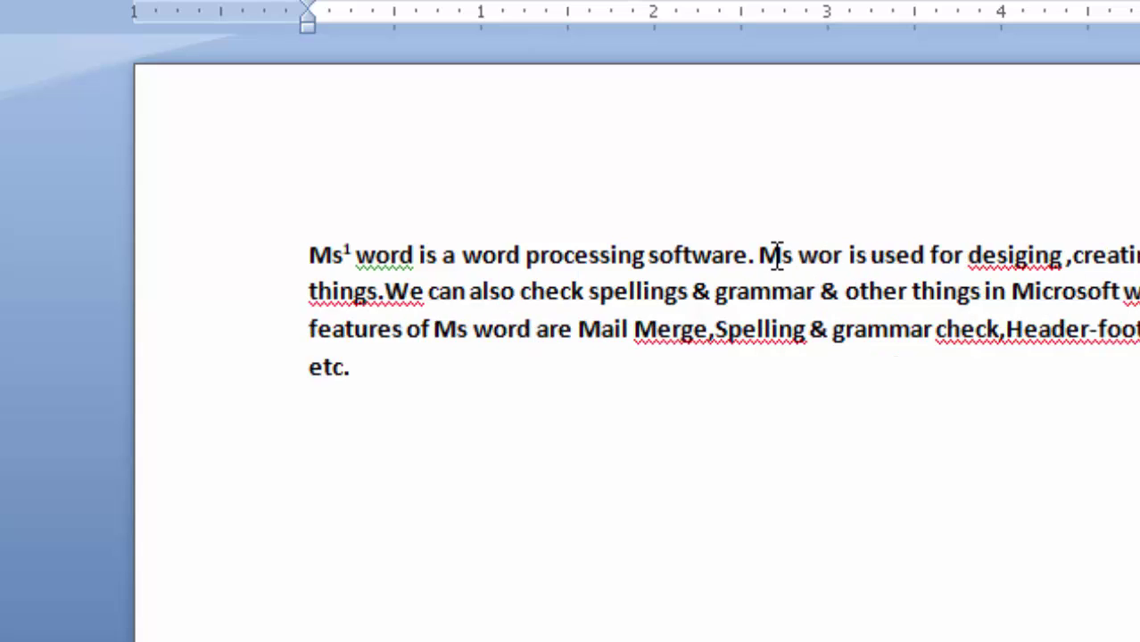
{"action": "type", "text": "d"}
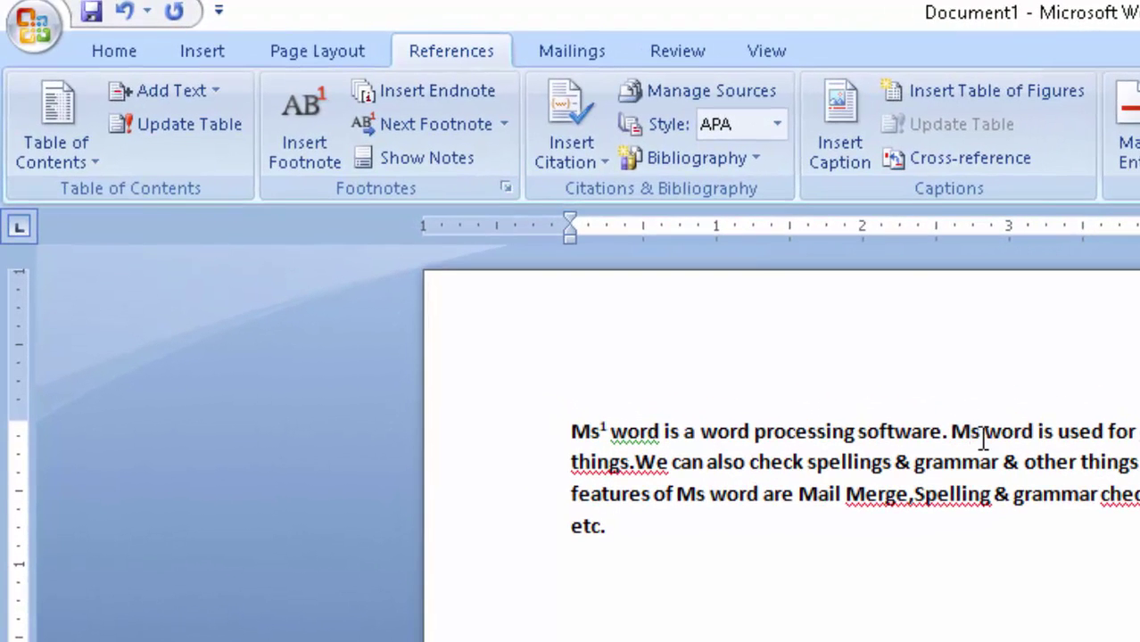
- Add endnote i to the second sentence's 'Ms' with the text 'Microsoft', correcting typos
{"action": "double_click", "coordinate": [970, 432]}
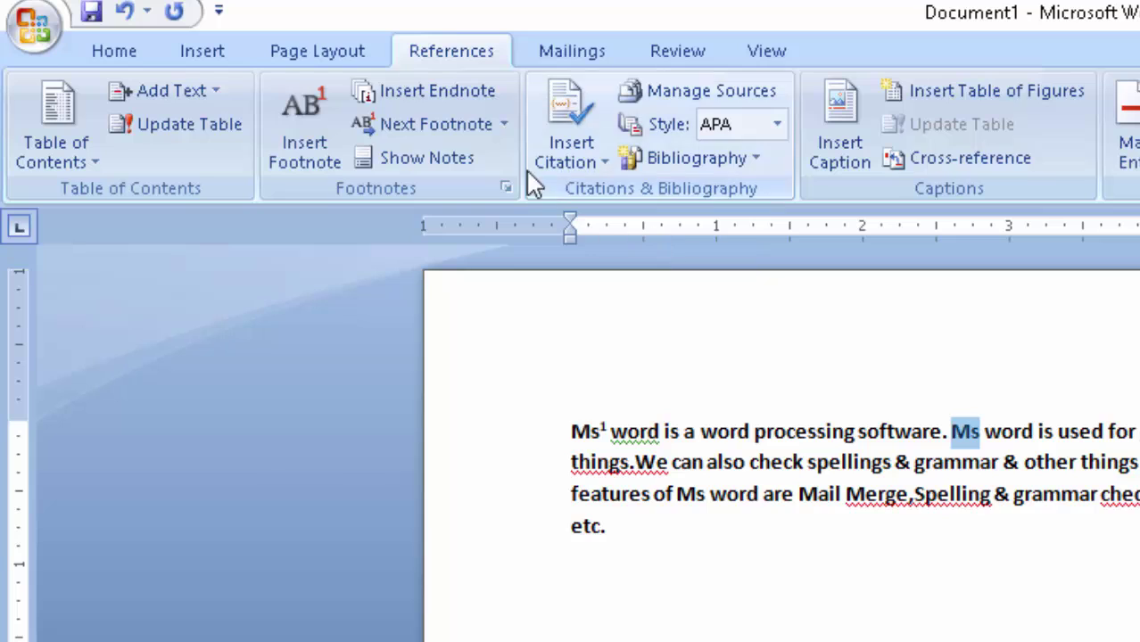
{"action": "left_click", "coordinate": [437, 92]}
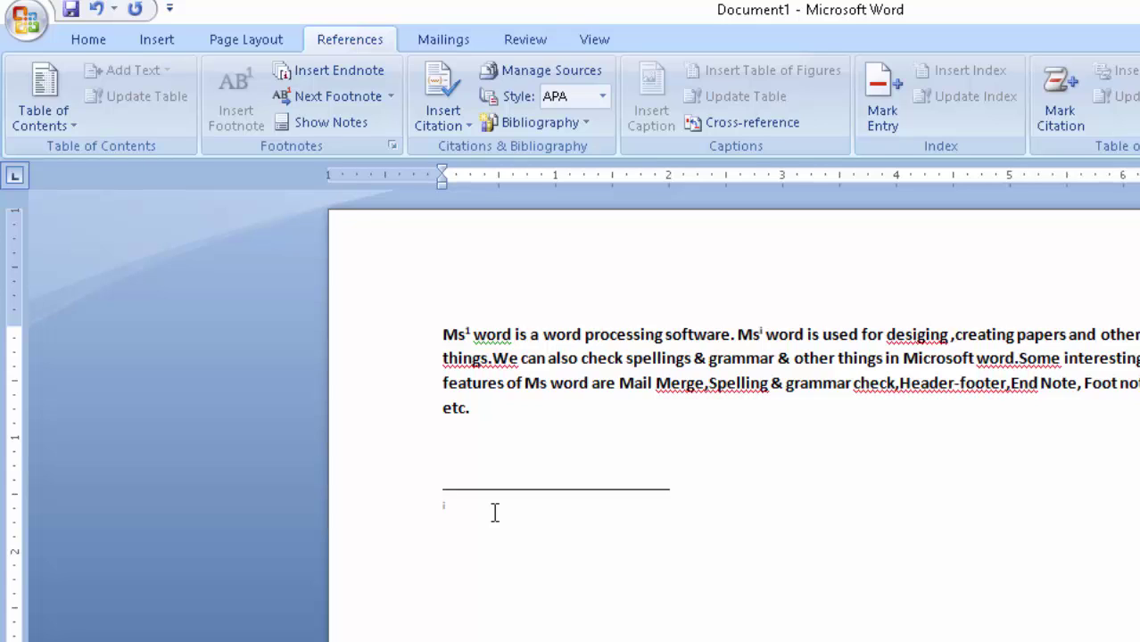
{"action": "type", "text": "Mic"}
{"action": "type", "text": "r"}
{"action": "type", "text": "oft"}
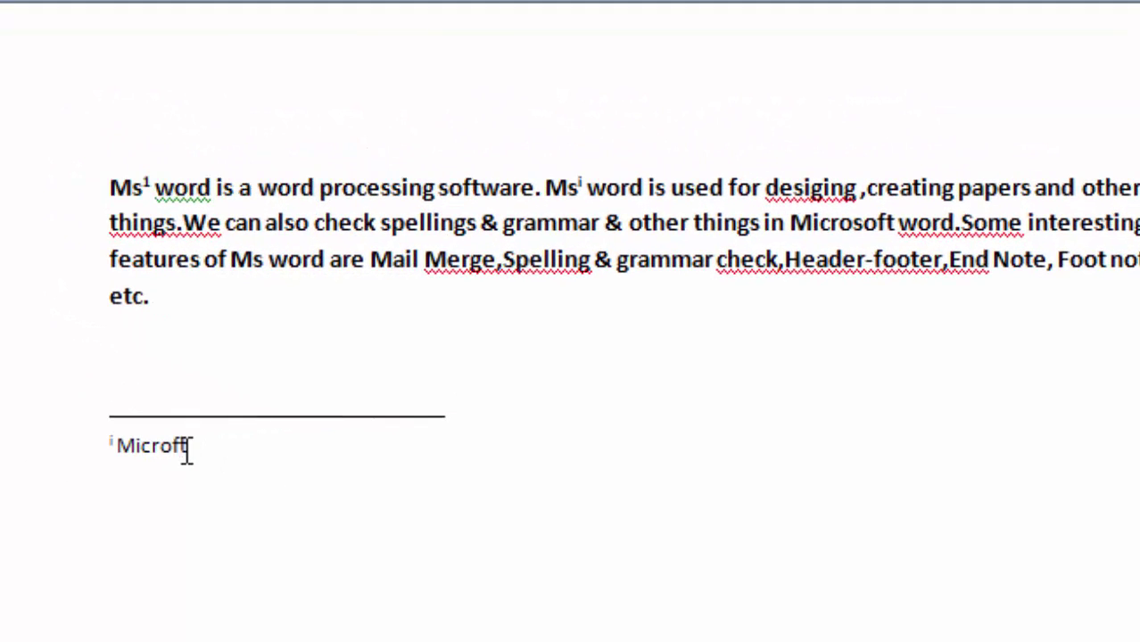
{"action": "type", "text": " wo"}
{"action": "key", "text": "BackSpace"}
{"action": "key", "text": "BackSpace"}
{"action": "key", "text": "BackSpace"}
{"action": "key", "text": "BackSpace"}
{"action": "type", "text": "ft word"}
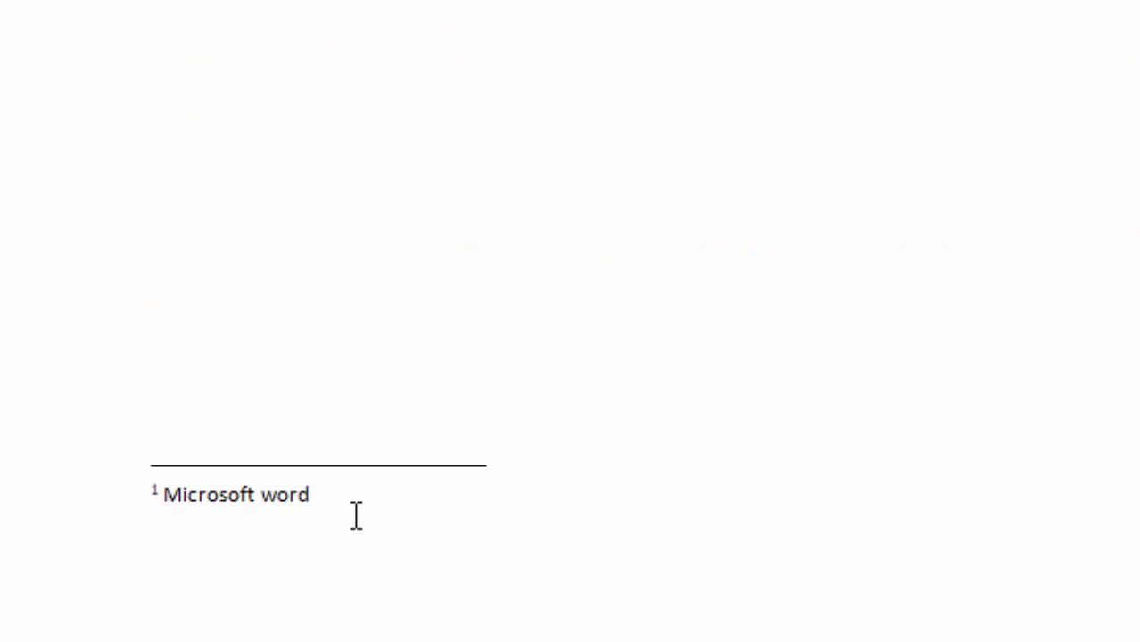
{"action": "key", "text": "BackSpace"}
{"action": "key", "text": "BackSpace"}
{"action": "key", "text": "BackSpace"}
{"action": "key", "text": "BackSpace"}
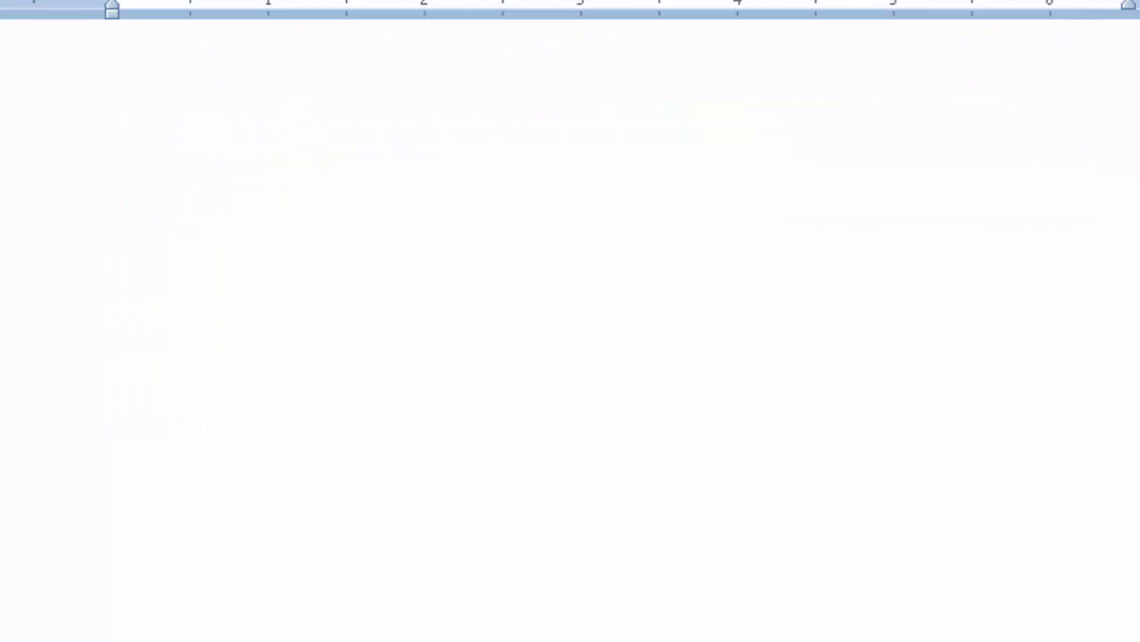
{"action": "key", "text": "End"}
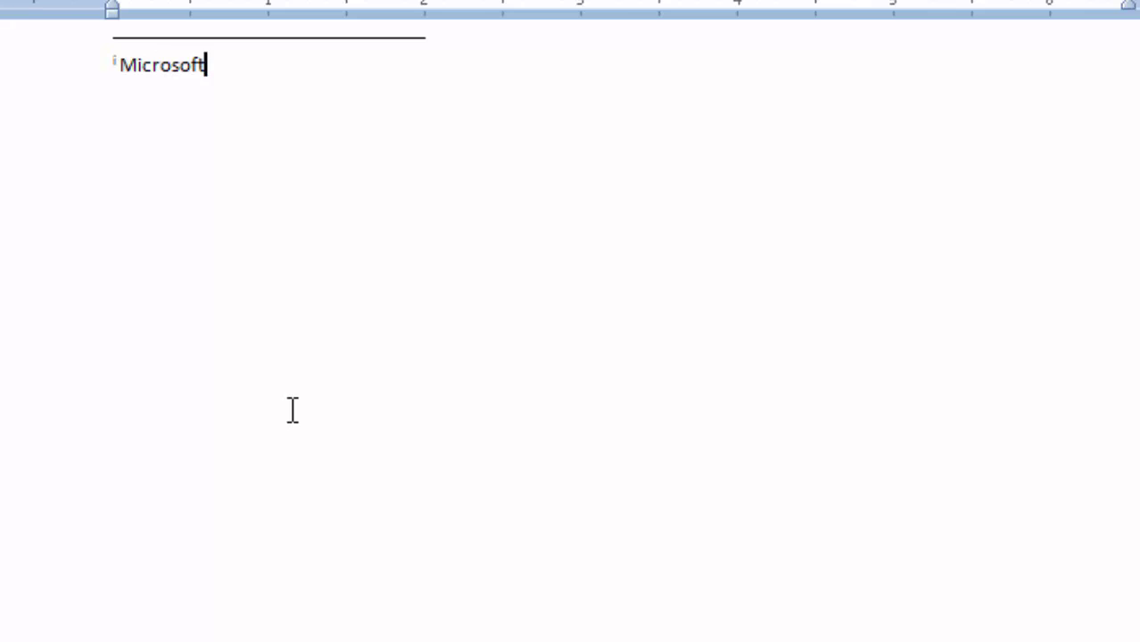
{"action": "scroll", "coordinate": [303, 393], "scroll_direction": "up", "scroll_amount": 4}
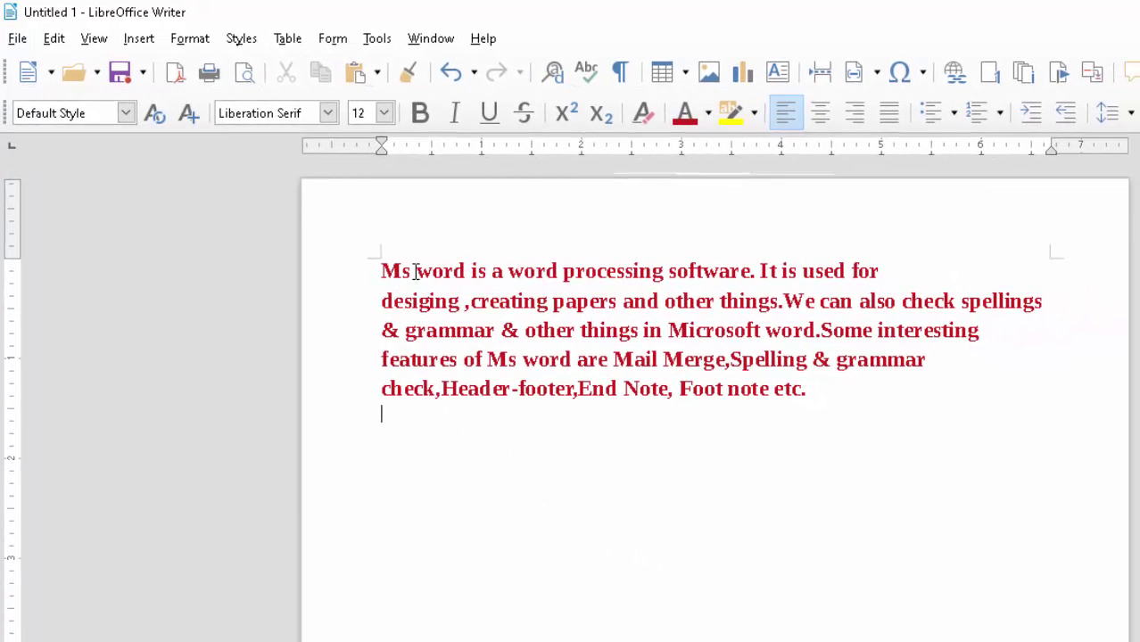
- Select the opening 'Ms' and insert a footnote via Insert > Footnote and Endnote > Footnote
{"action": "left_click", "coordinate": [413, 271]}
{"action": "left_click_drag", "start_coordinate": [411, 271], "coordinate": [384, 272]}
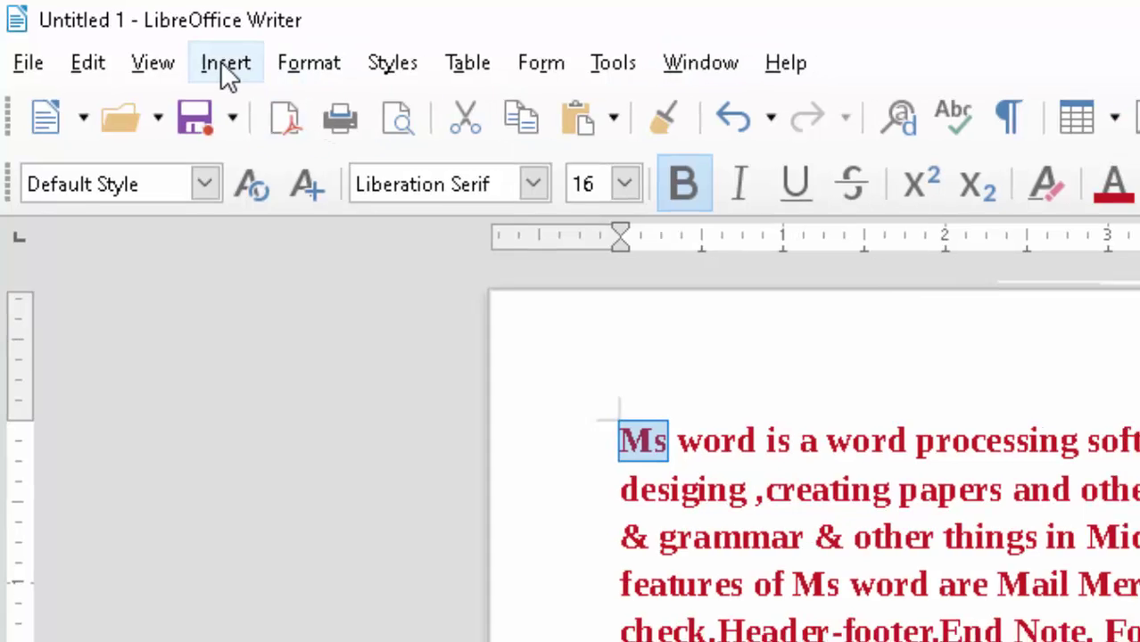
{"action": "left_click", "coordinate": [236, 68]}
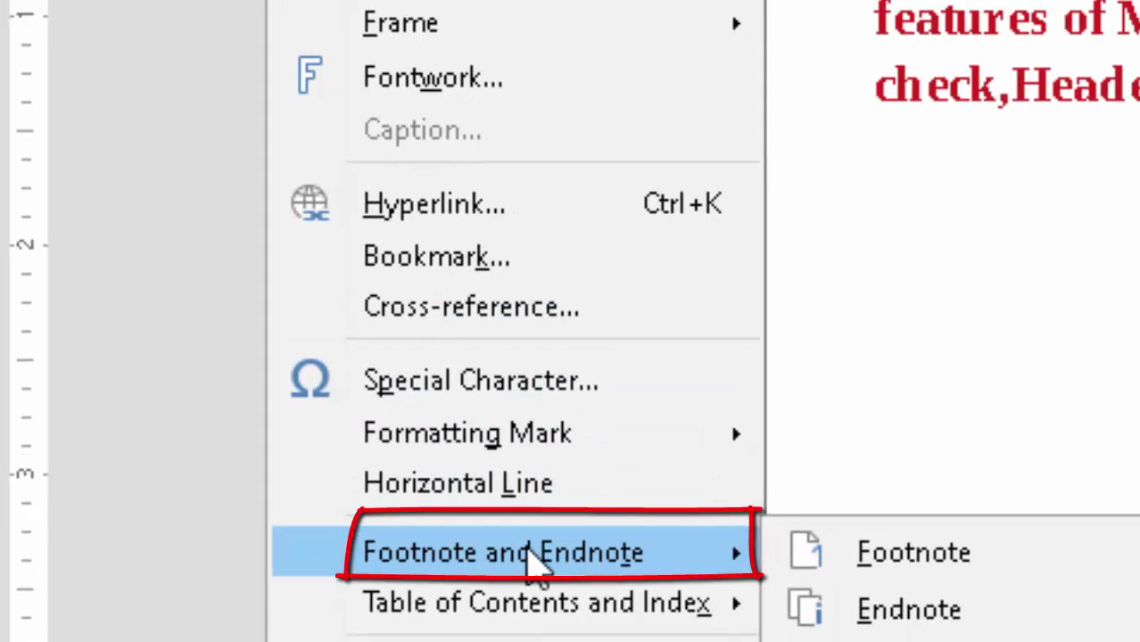
{"action": "mouse_move", "coordinate": [419, 459]}
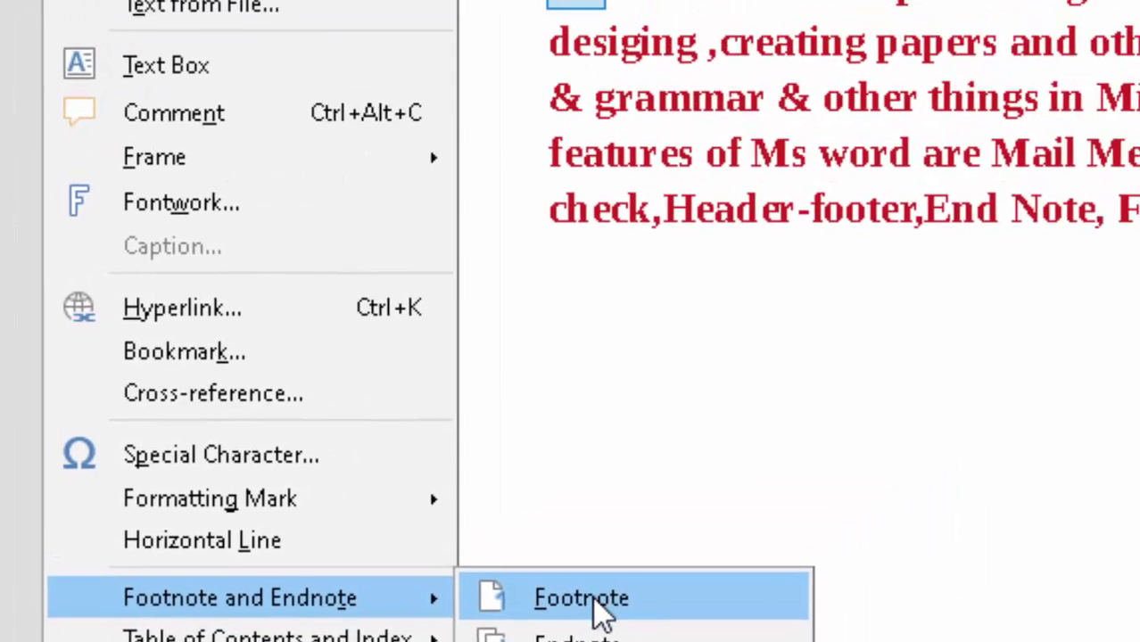
{"action": "left_click", "coordinate": [769, 439]}
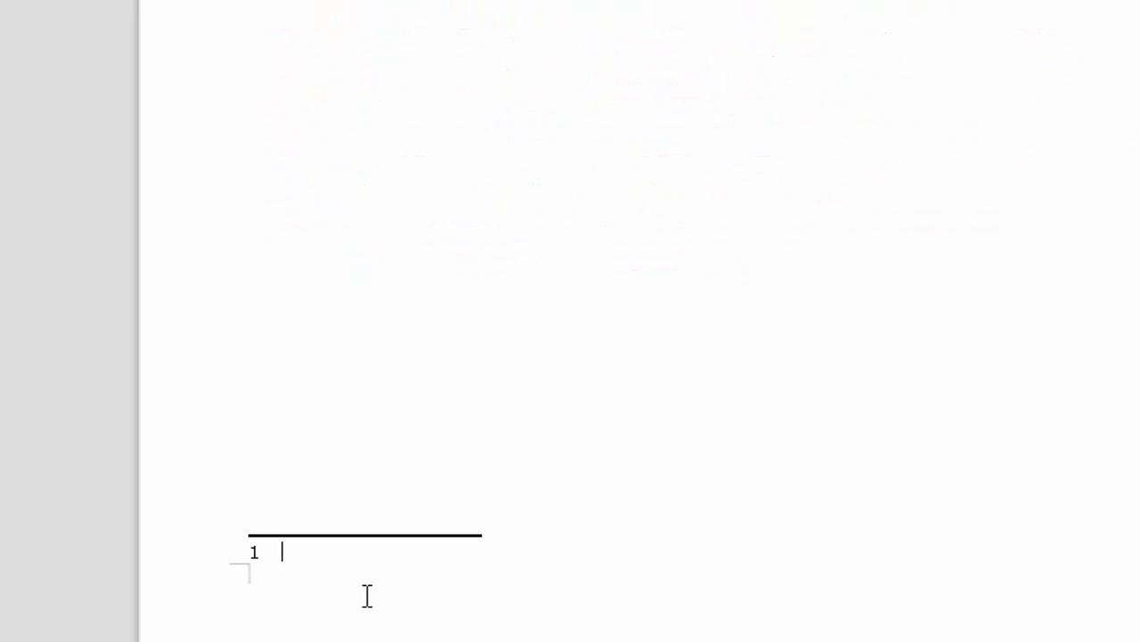
- Enter 'Microsoft' as the text of footnote 1
{"action": "type", "text": "Mic"}
{"action": "type", "text": "roso"}
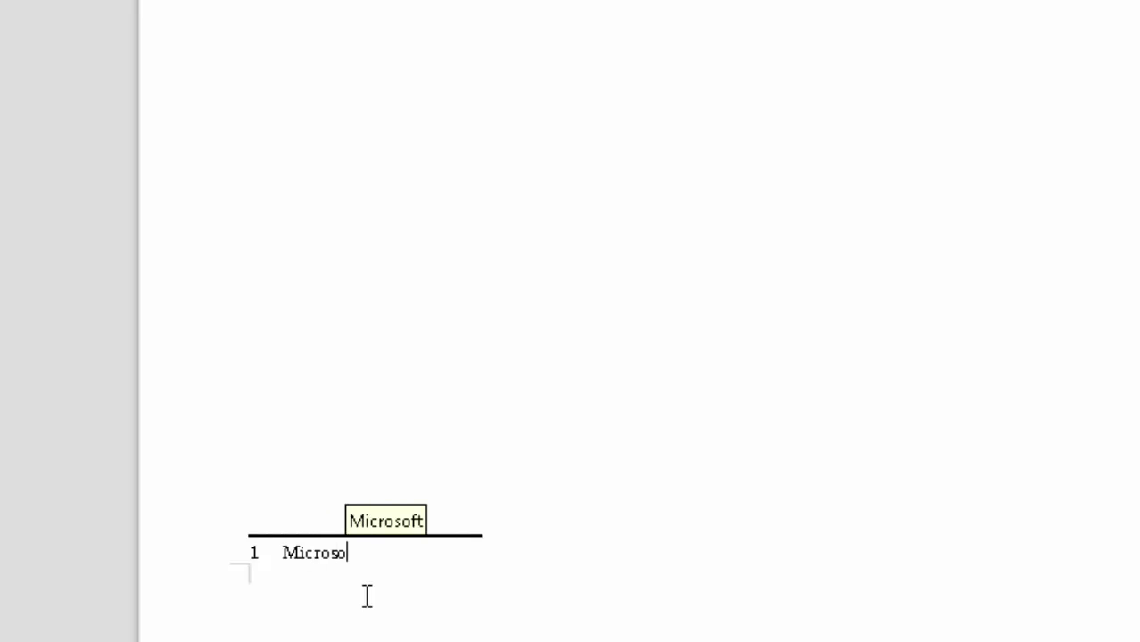
{"action": "type", "text": "ft"}
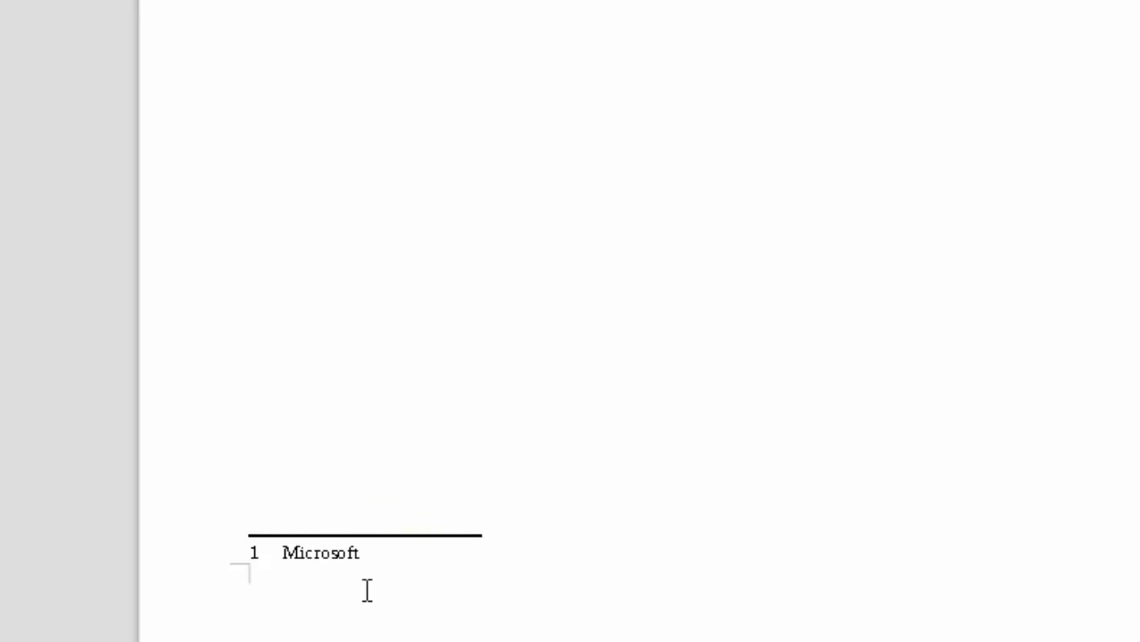